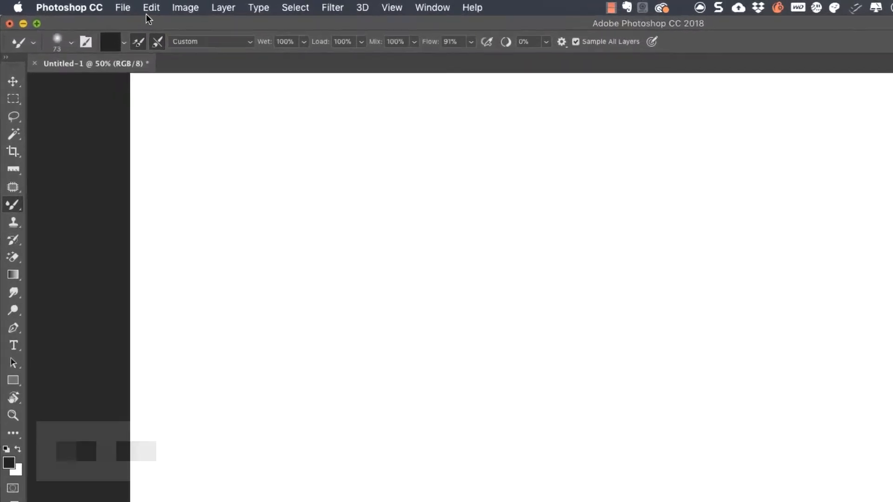
Open Edit > Keyboard Shortcuts to list Tools shortcuts for the Revels 2018 (modified) set.
click(179, 9)
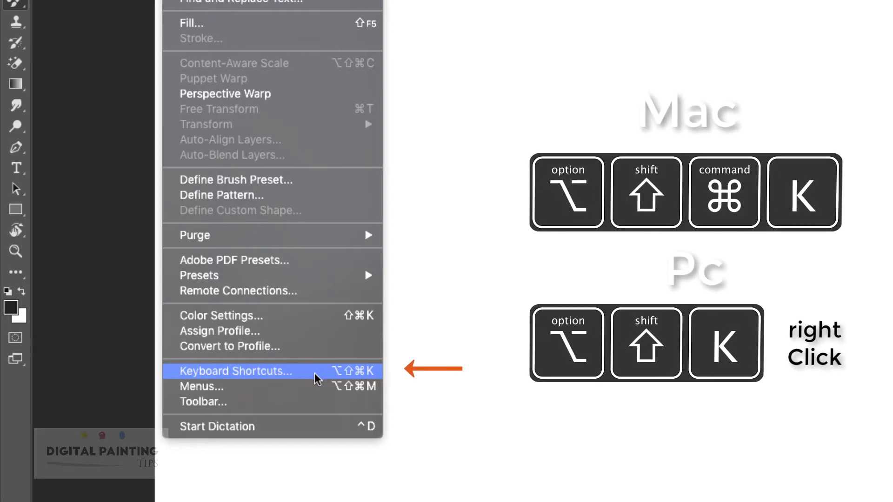
click(348, 374)
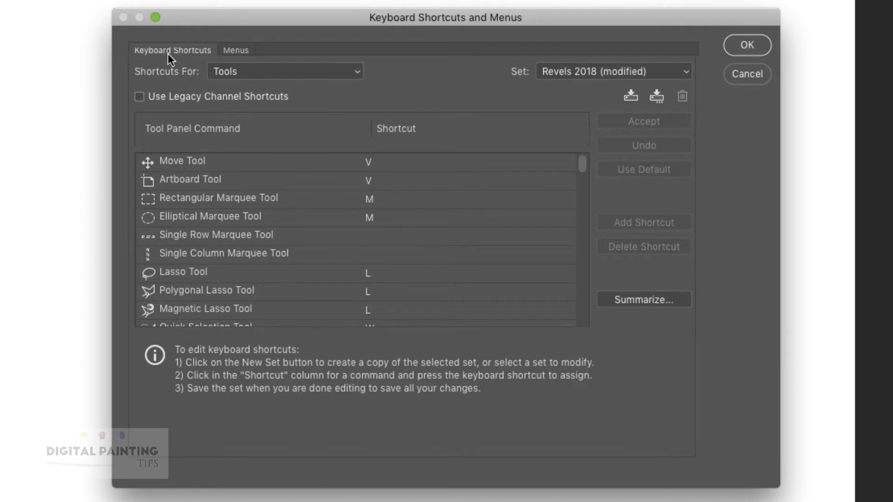
click(239, 49)
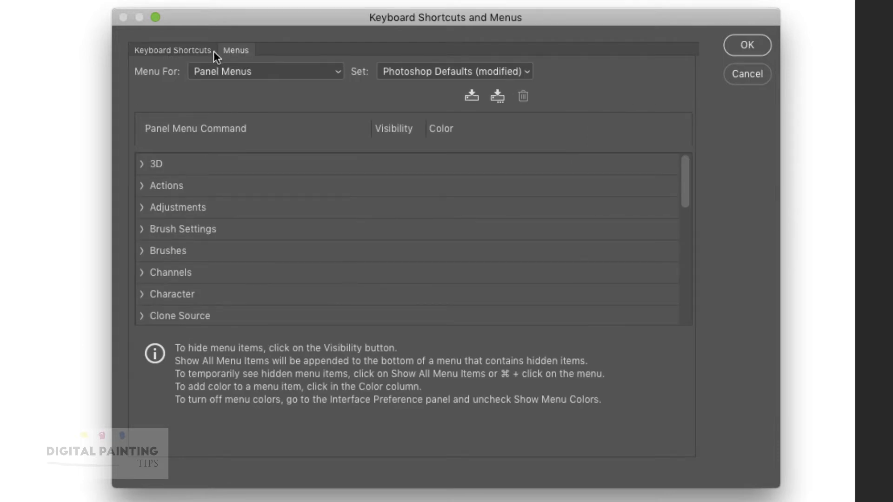
click(186, 55)
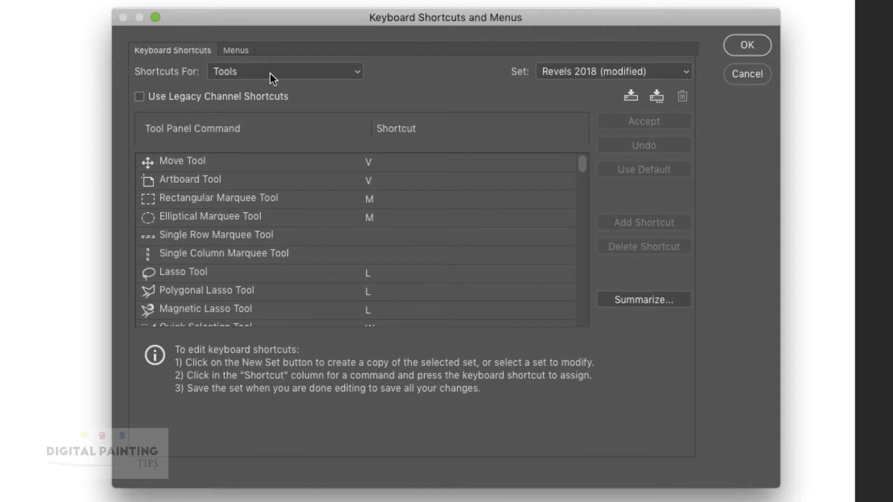
click(303, 74)
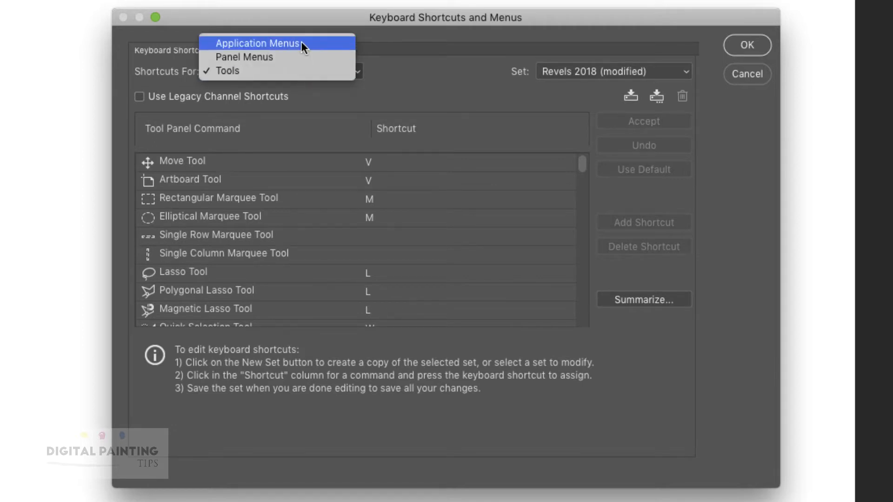
click(298, 69)
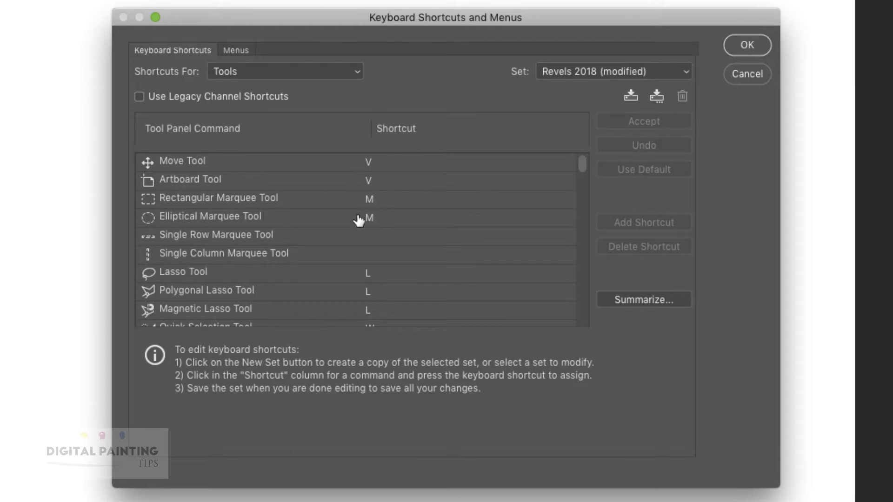
Check the tool shortcuts: Polygonal Lasso L, Mixer Brush Auto-Load H, Sample All Layers A.
click(372, 294)
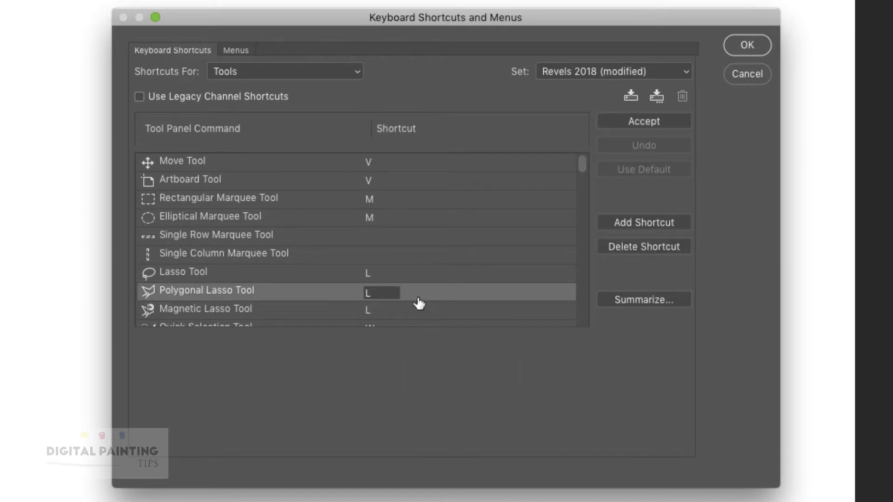
scroll(413, 291, down, 1)
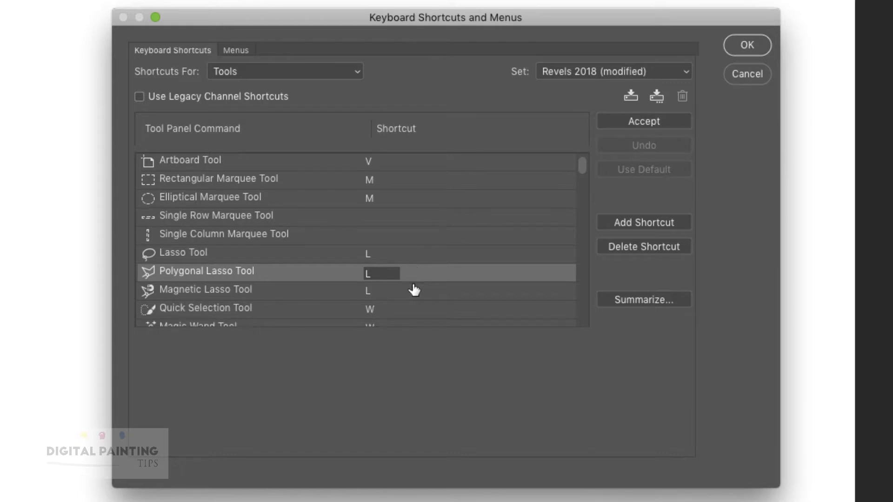
scroll(413, 290, down, 13)
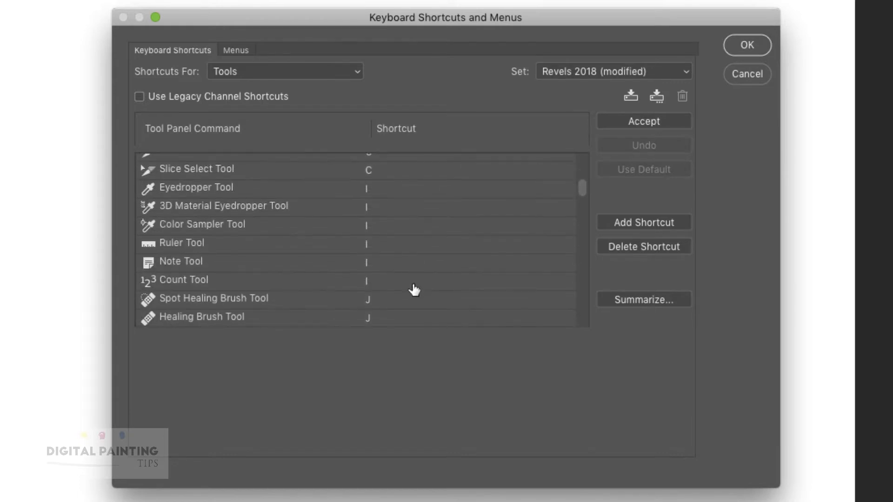
scroll(413, 290, down, 16)
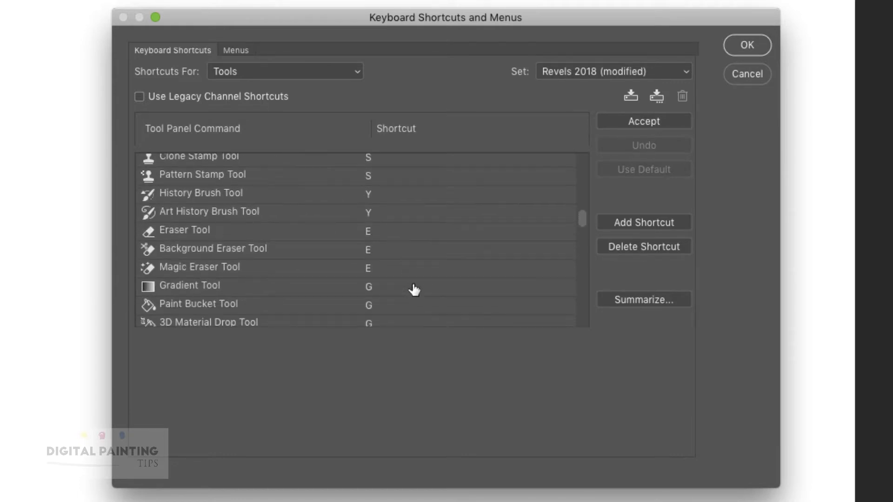
scroll(414, 290, down, 20)
scroll(414, 290, down, 5)
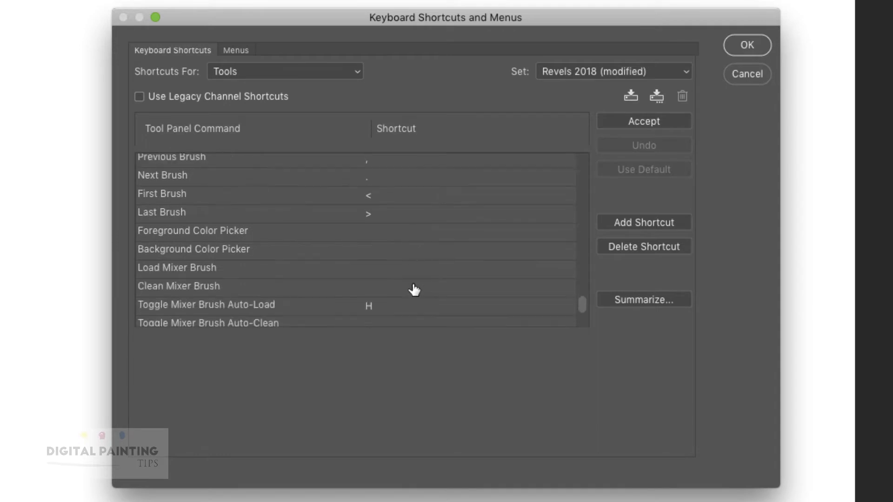
scroll(414, 288, down, 2)
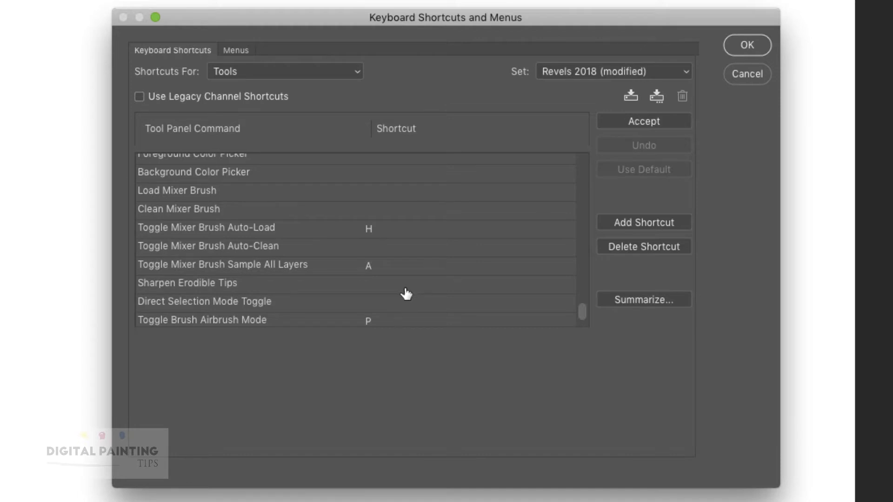
scroll(416, 245, up, 2)
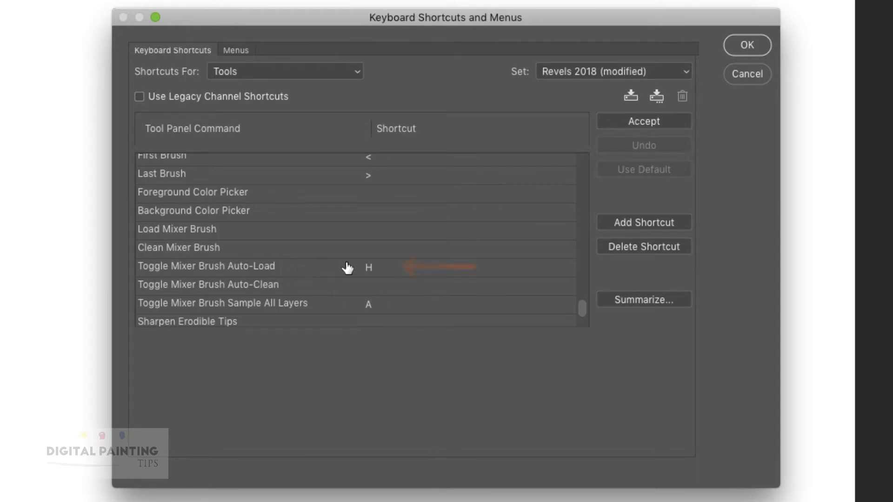
click(378, 267)
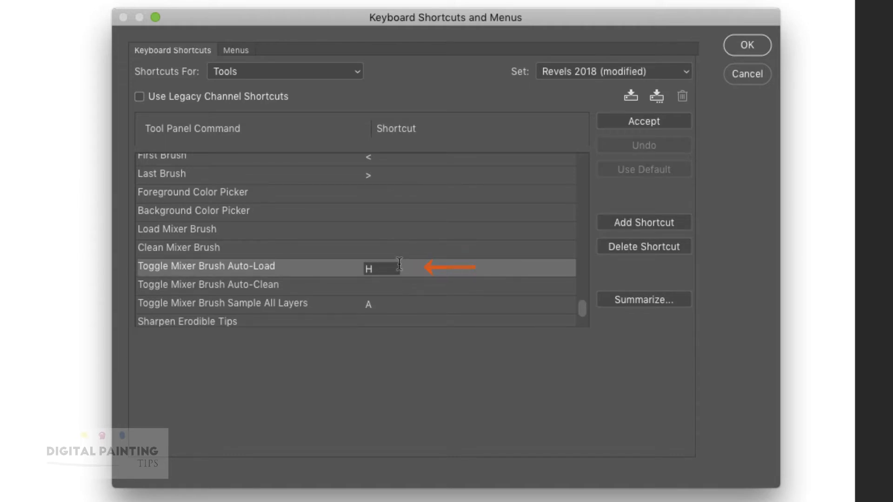
click(308, 305)
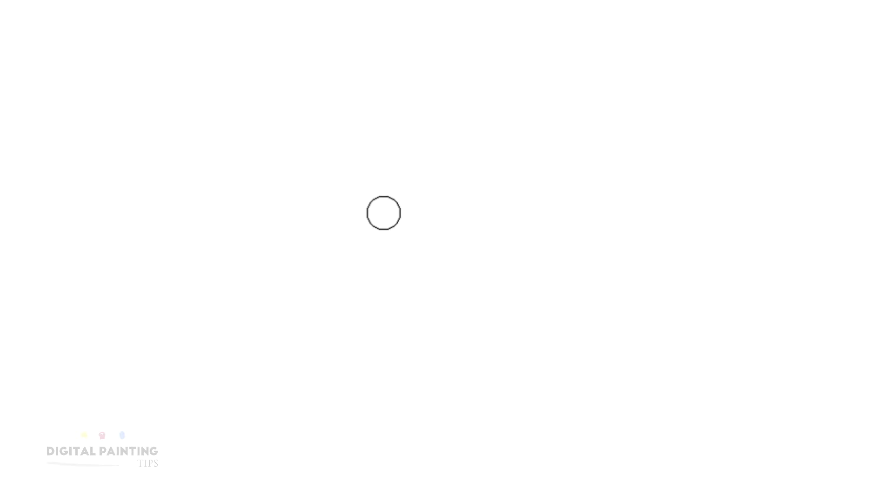
Paint a thick dark diagonal Mixer Brush stroke, then smudge its right edge with Auto-Load off.
mouse_move(444, 69)
mouse_down()
mouse_move(239, 229)
mouse_move(451, 64)
mouse_move(405, 122)
mouse_move(327, 274)
mouse_up()
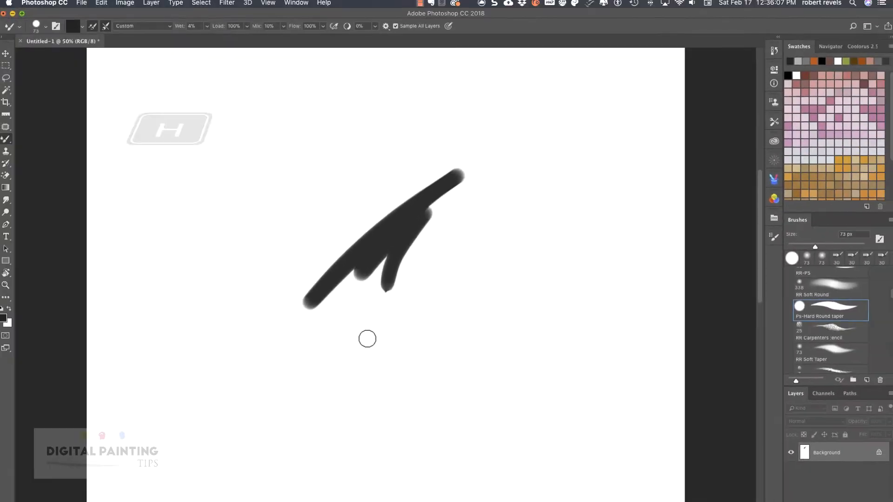
key(h)
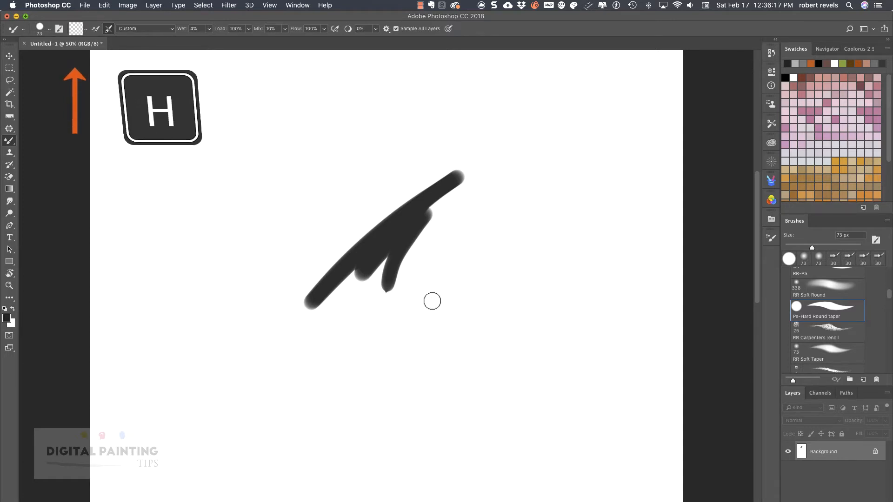
mouse_move(406, 257)
mouse_down()
mouse_move(397, 277)
mouse_move(405, 283)
mouse_move(414, 236)
mouse_move(384, 293)
mouse_move(392, 238)
mouse_move(361, 282)
mouse_up()
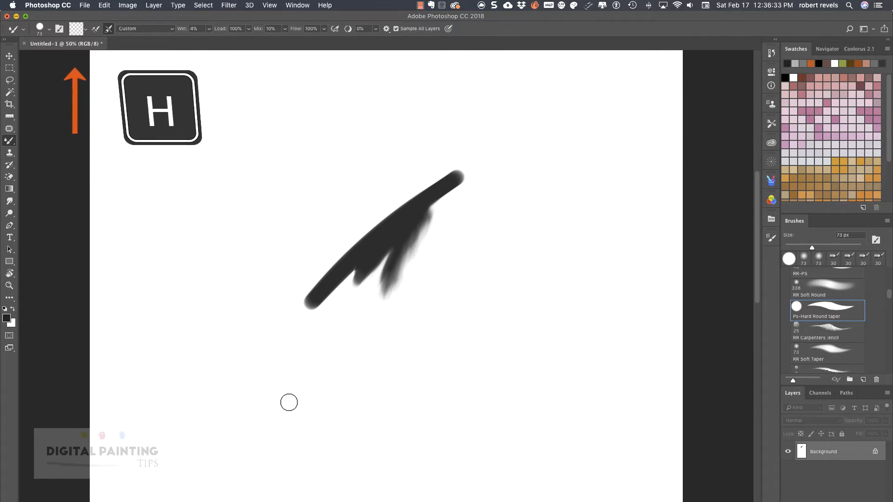
Turn off Sample All Layers, paint a tapered stroke to the right, and add a new layer.
key(h)
key(h)
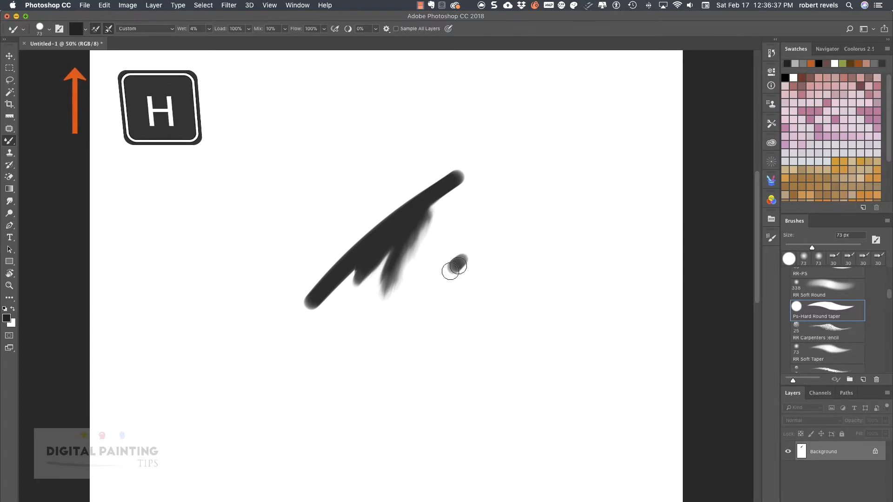
drag(505, 242, 414, 304)
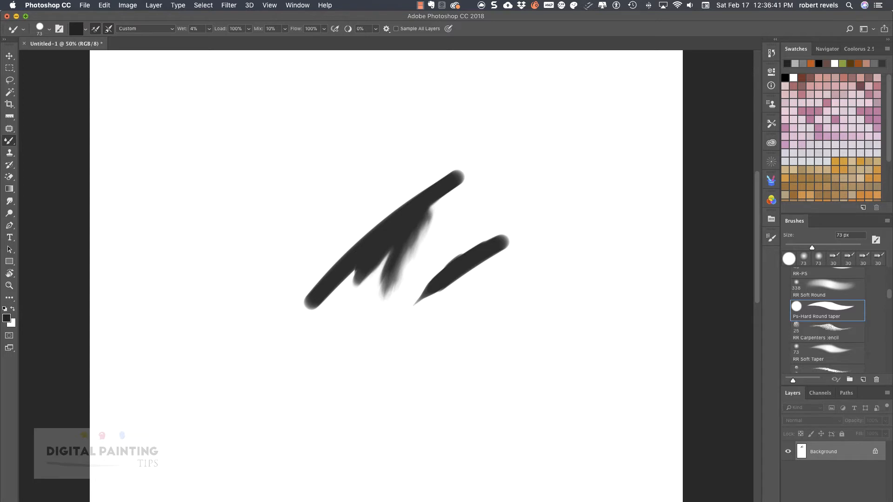
key(super+alt+shift+n)
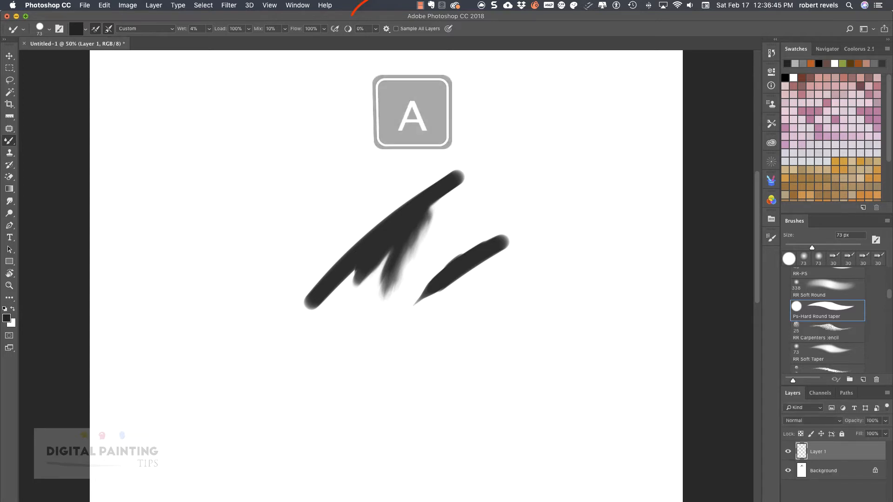
Unload the brush, turn on Sample All Layers, and smear the right stroke downward onto Layer 1.
alt+click(470, 286)
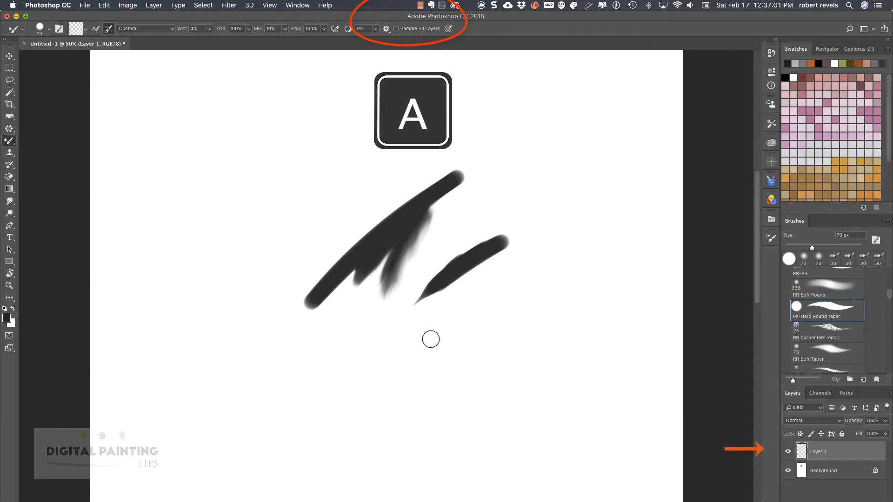
key(a)
drag(468, 263, 466, 282)
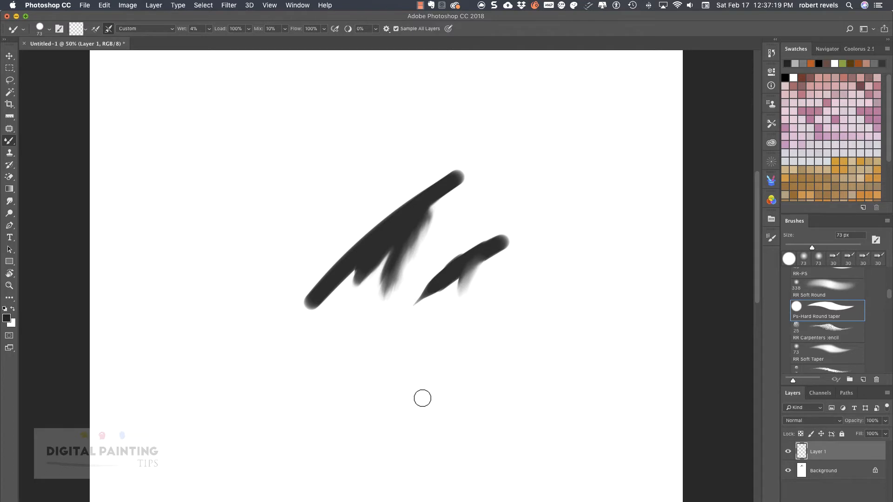
click(105, 5)
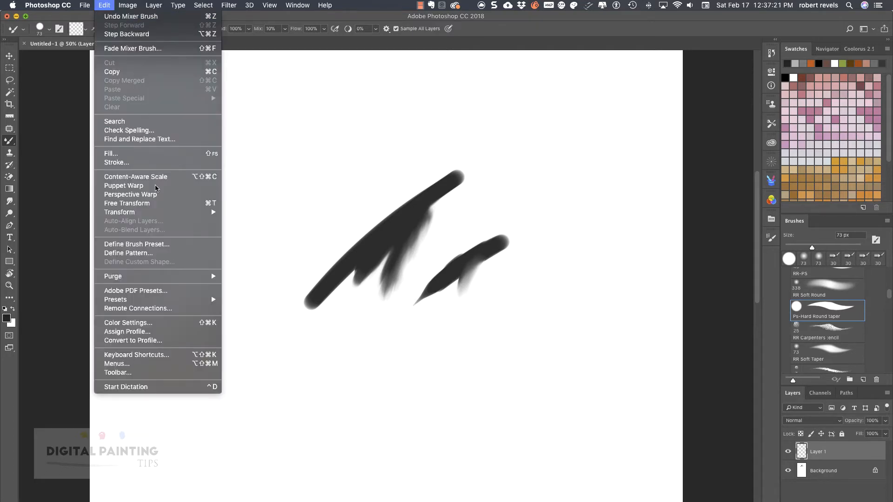
Show Panel Menus shortcuts in Keyboard Shortcuts, with Adjustments expanded and scrolled to Levels.
click(206, 356)
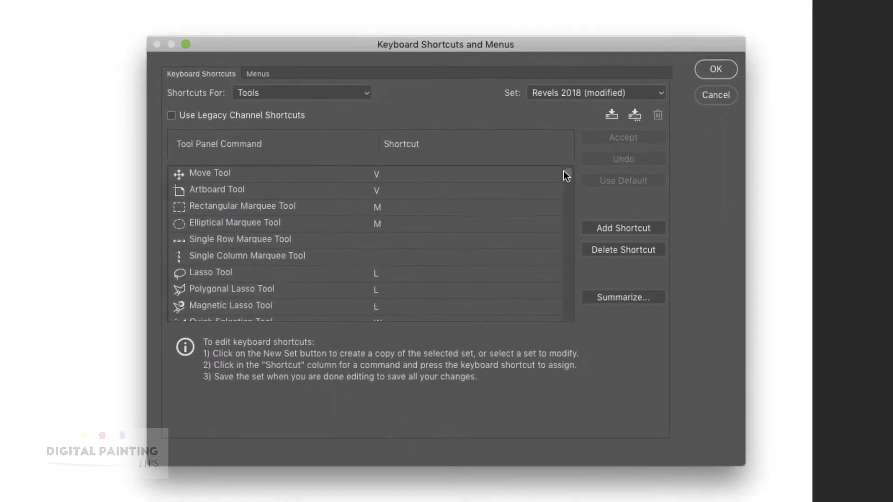
mouse_move(564, 172)
mouse_down()
mouse_move(575, 324)
mouse_move(584, 136)
mouse_up()
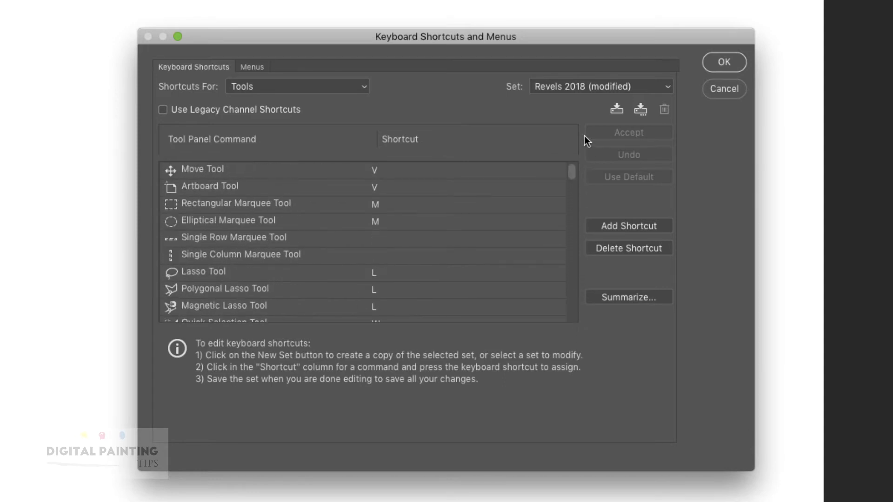
click(360, 89)
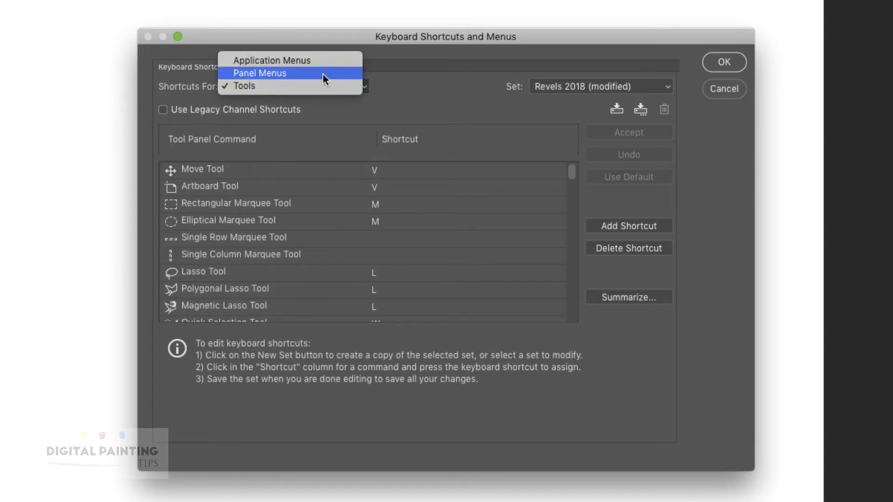
click(325, 73)
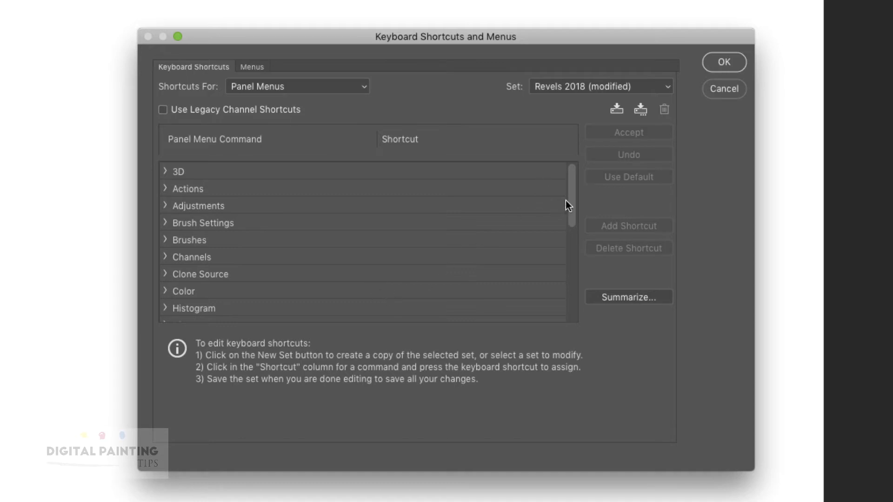
click(165, 205)
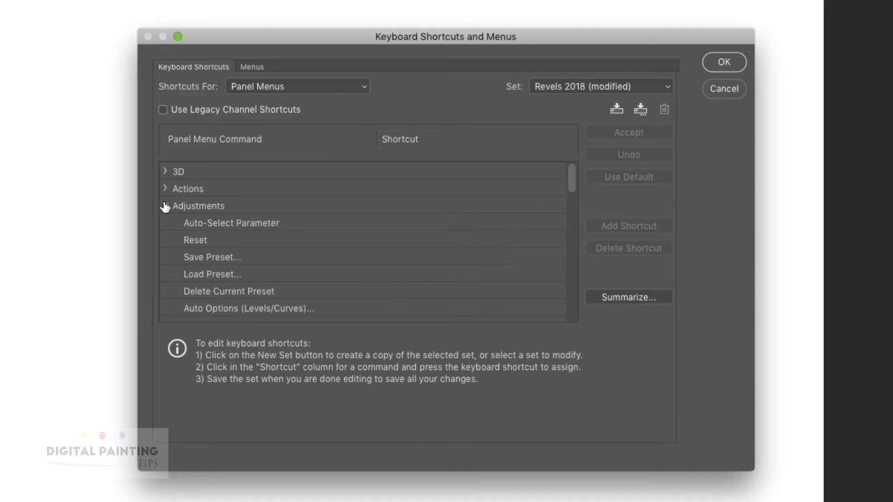
drag(569, 172, 574, 204)
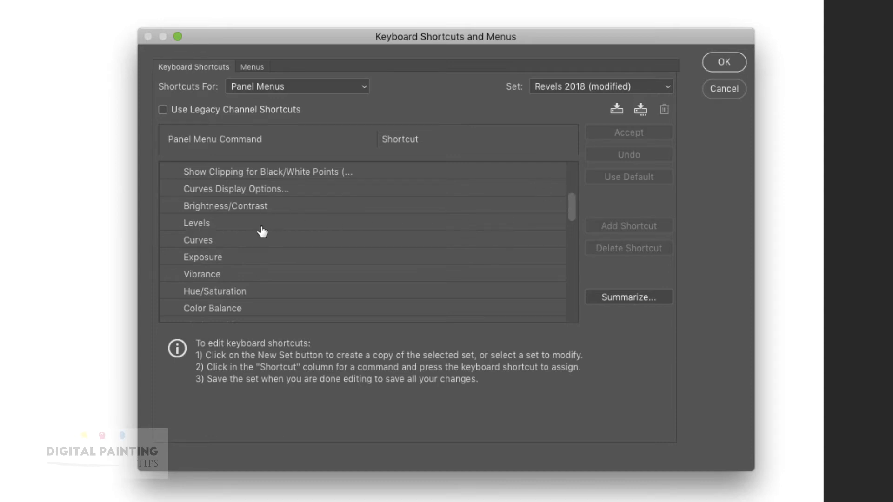
Assign Opt+⌘+L to the Levels panel command and save the shortcut changes.
click(523, 225)
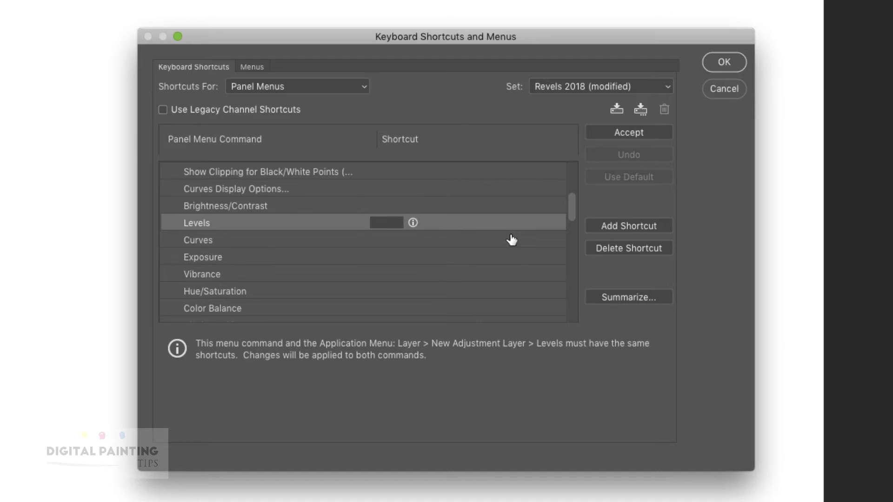
key(ctrl+alt+l)
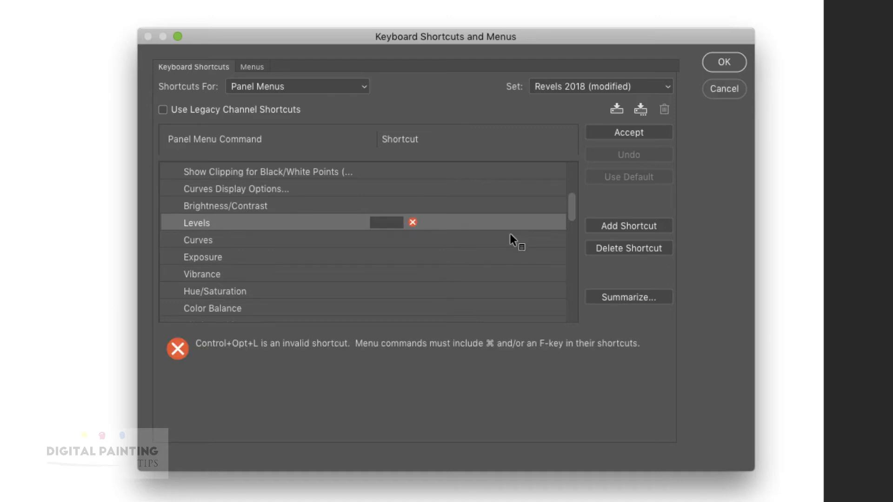
click(387, 223)
key(alt+super+l)
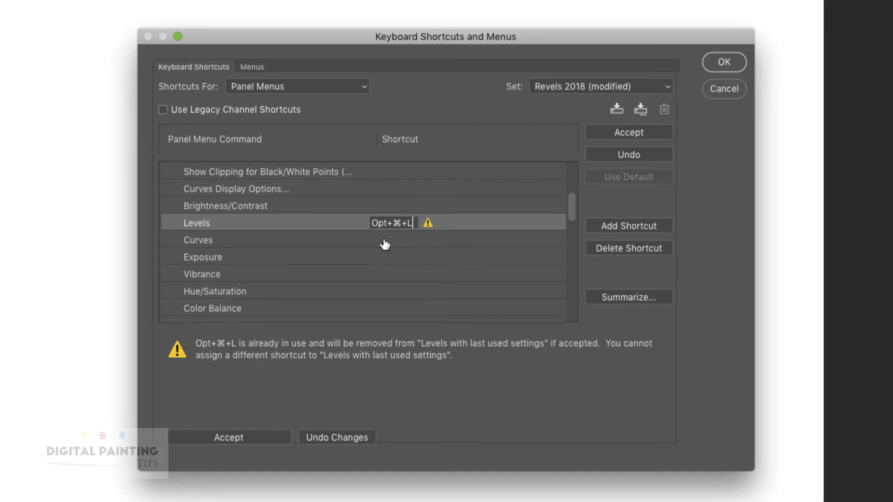
click(255, 439)
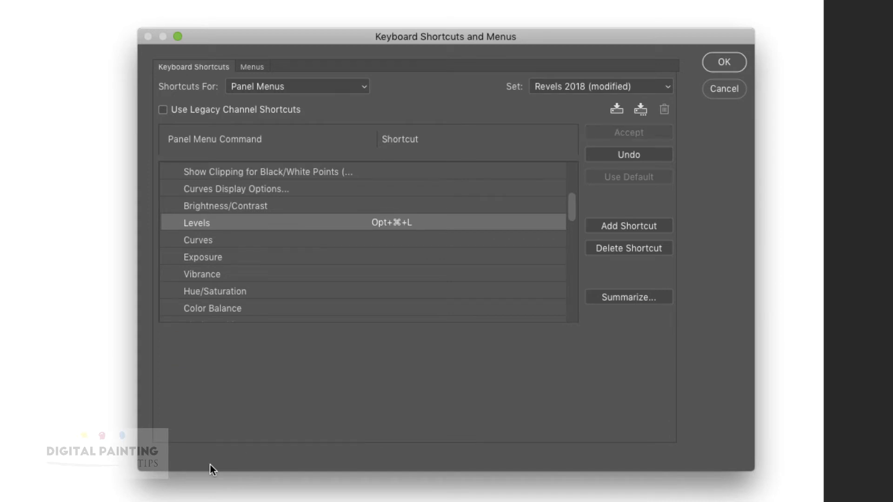
click(726, 62)
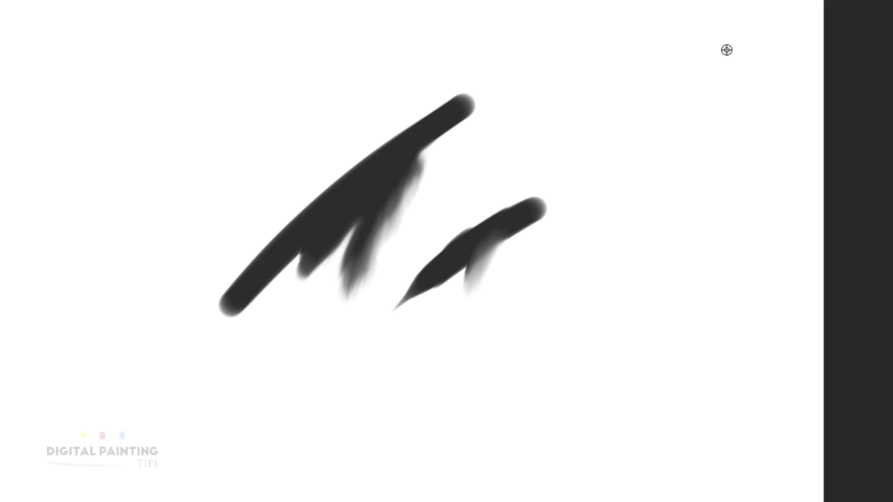
Press Opt+⌘+L to add a Levels 1 adjustment layer with default values 0, 1.00, 255.
key(alt+super+l)
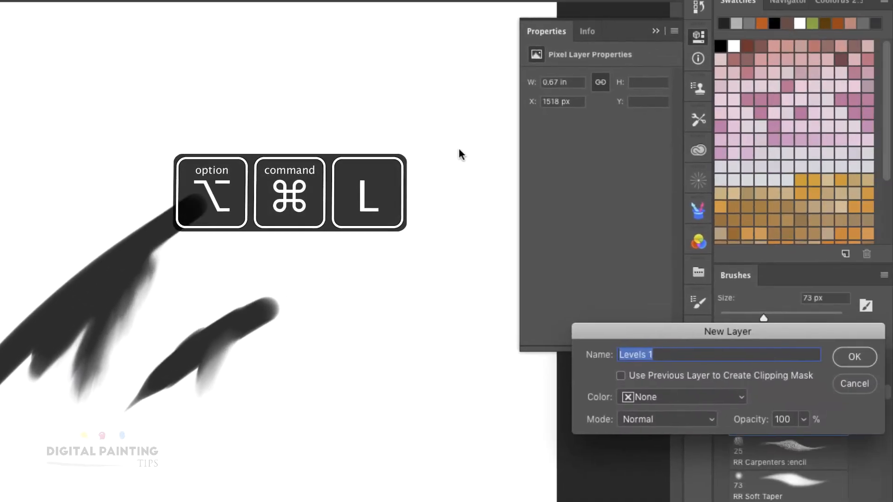
click(854, 357)
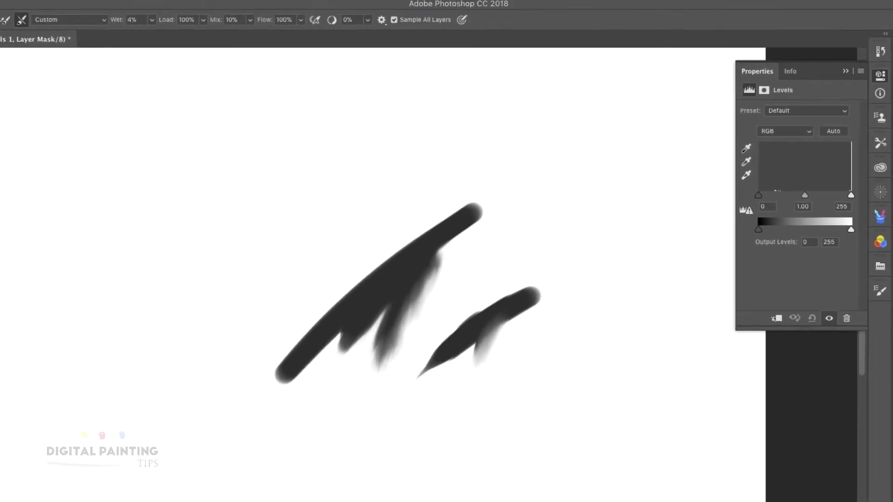
click(0, 0)
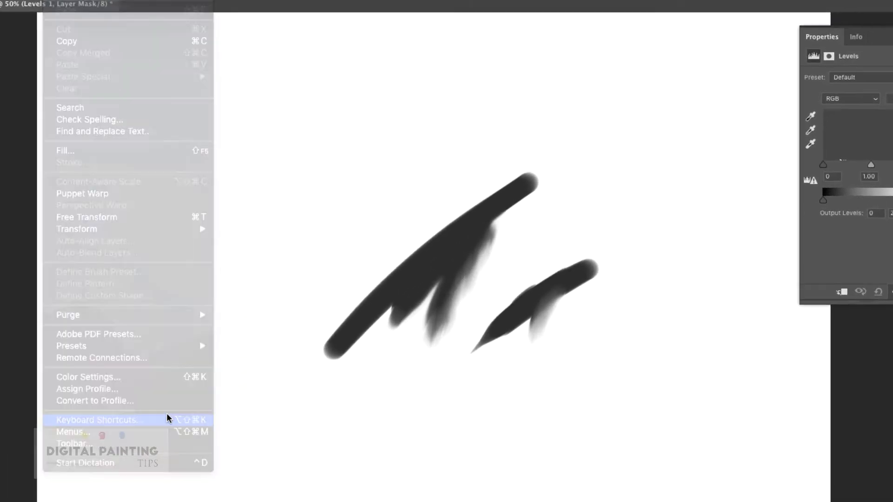
Switch shortcuts to Application Menus and expand Image to show Adjustments (Levels ⌘+L, Curves ⌘+M).
click(235, 428)
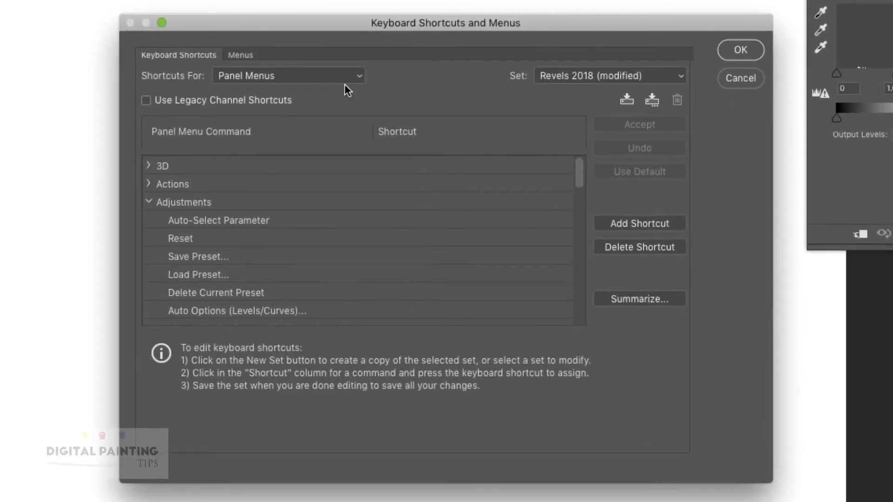
click(342, 76)
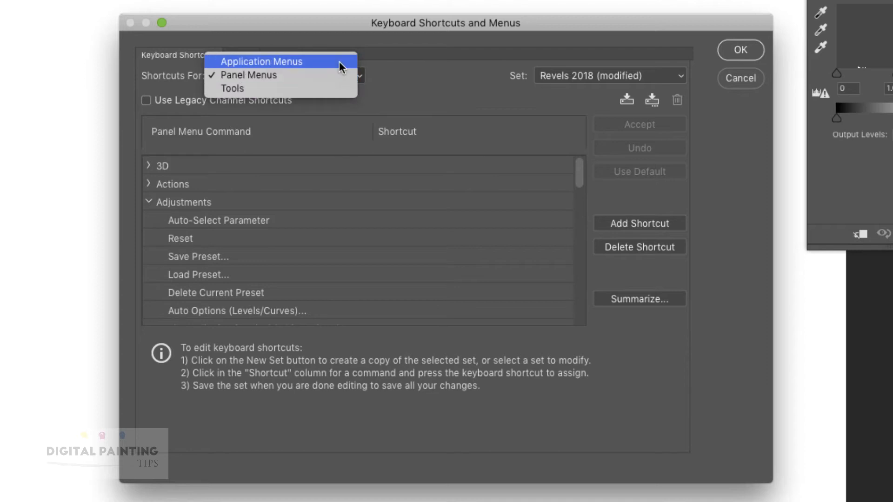
click(339, 61)
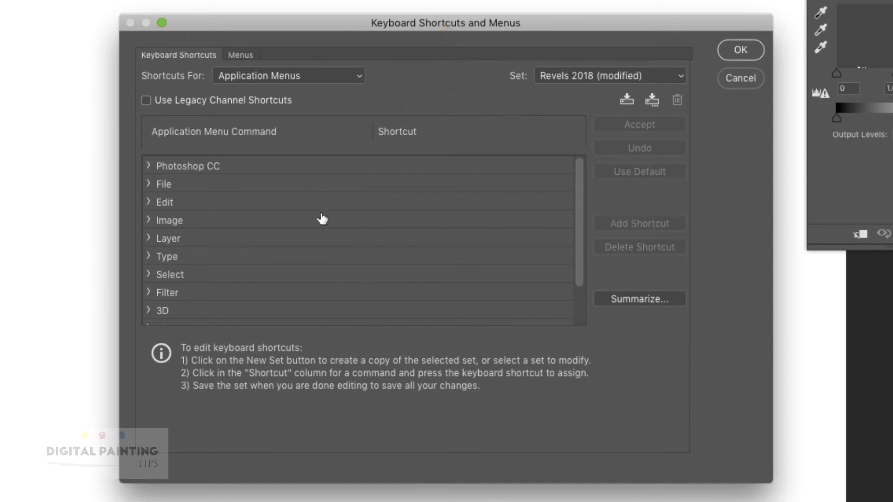
click(148, 220)
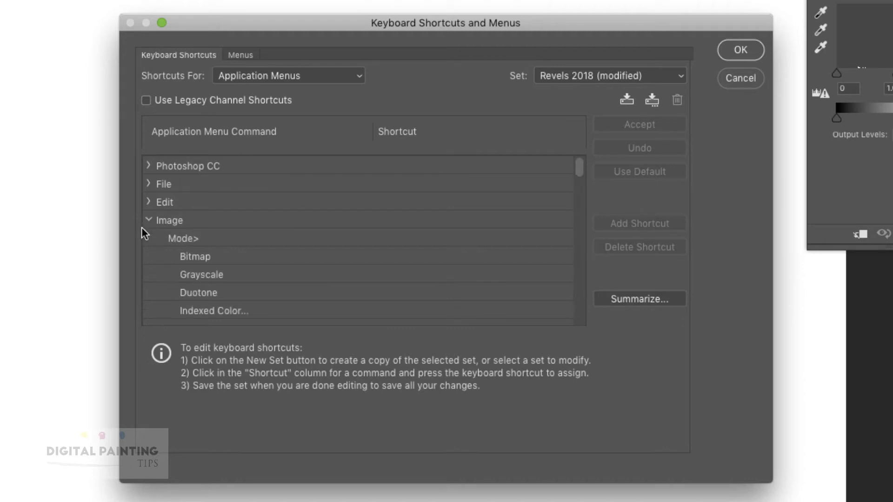
drag(579, 164, 578, 190)
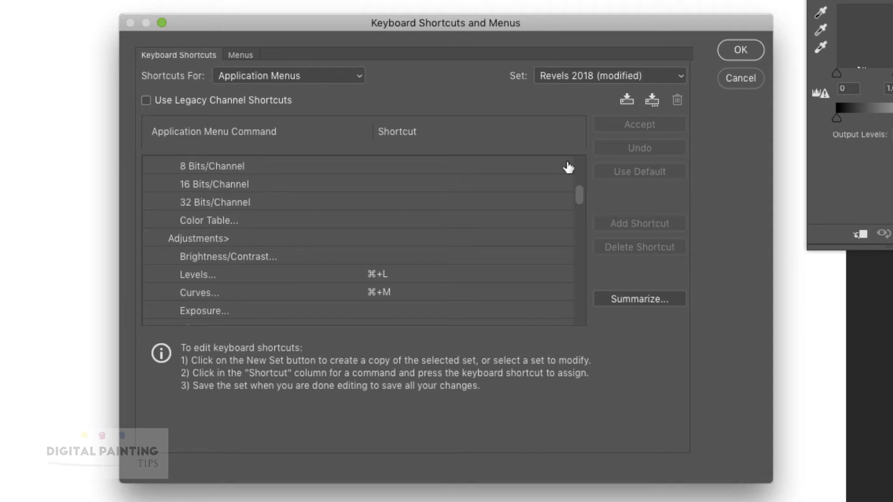
scroll(578, 189, down, 1)
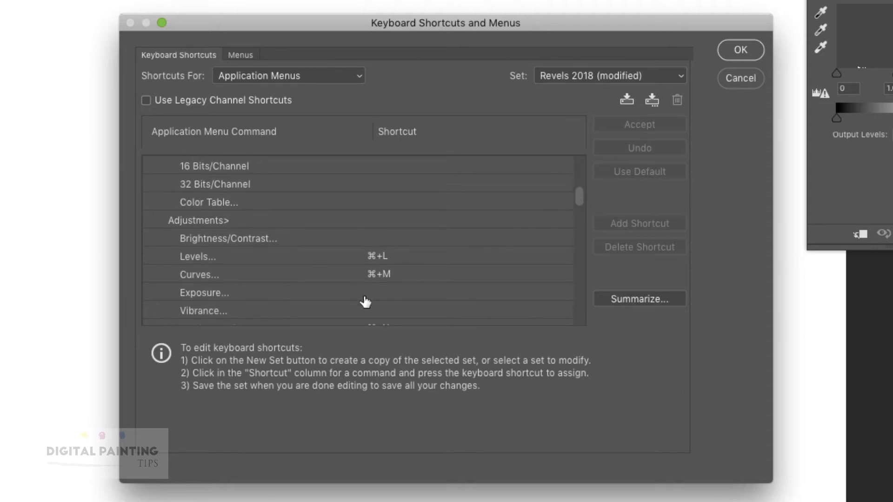
Give Image > Adjustments > Exposure the shortcut Control+Opt+⌘+E after discarding a conflicting one.
click(378, 291)
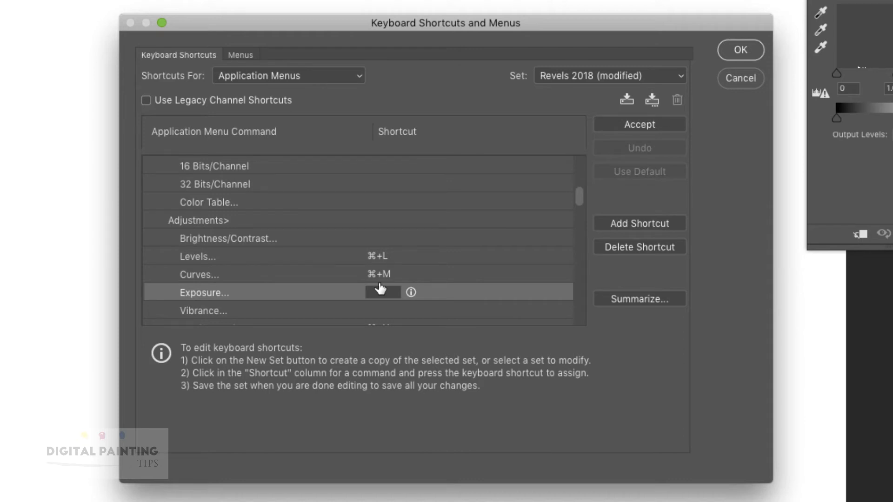
key(alt)
key(alt+shift+super+e)
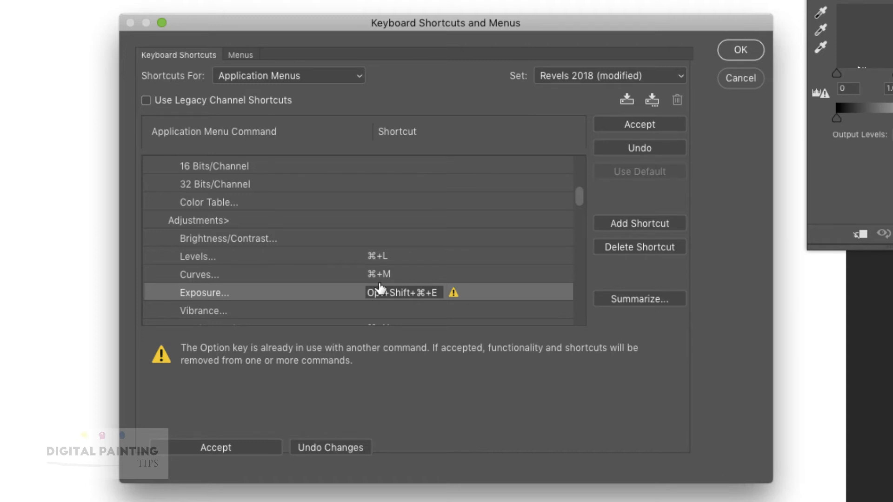
click(333, 447)
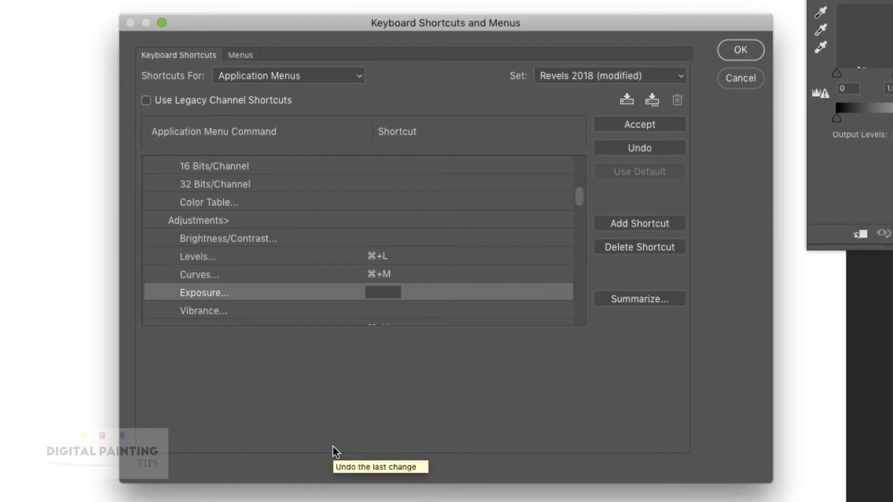
key(shift+e)
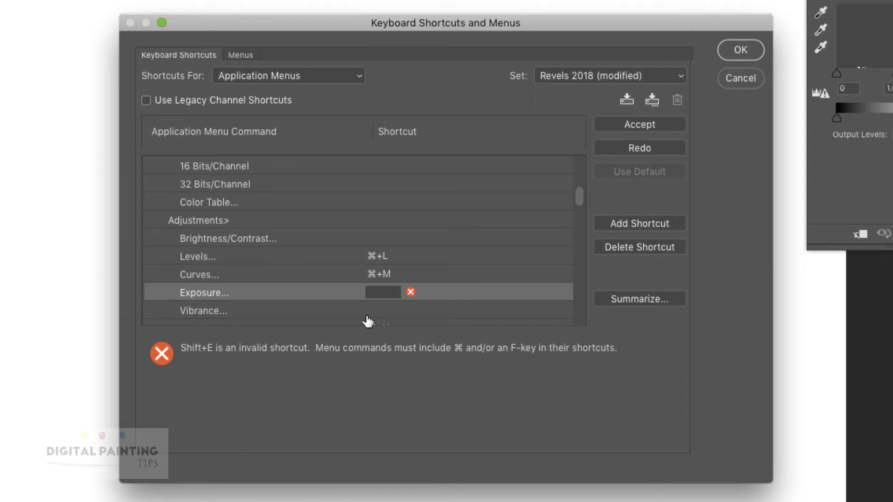
key(alt)
key(ctrl+alt+super+e)
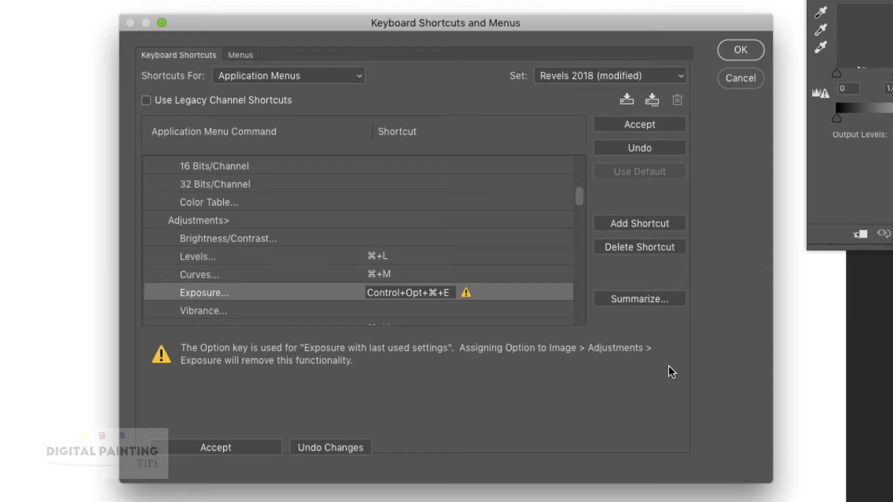
click(242, 449)
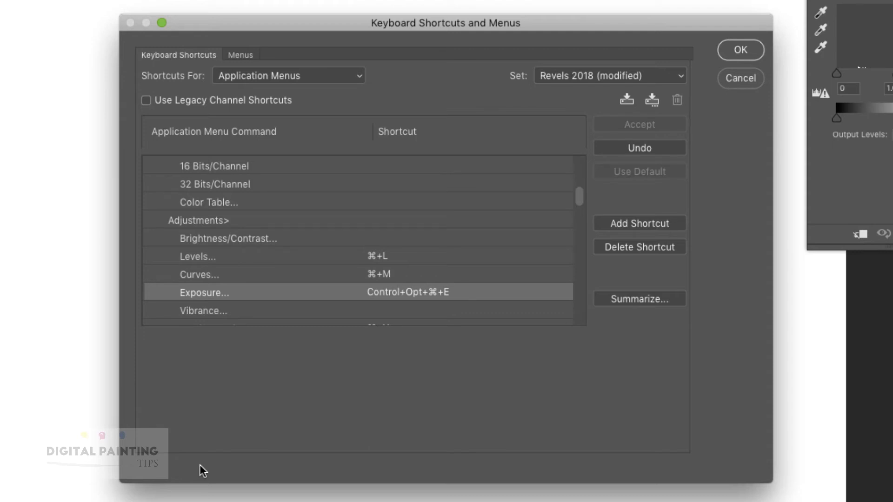
In the Menus tab's Panel Menus, colour the Layers panel Copy CSS item Green and apply.
click(240, 55)
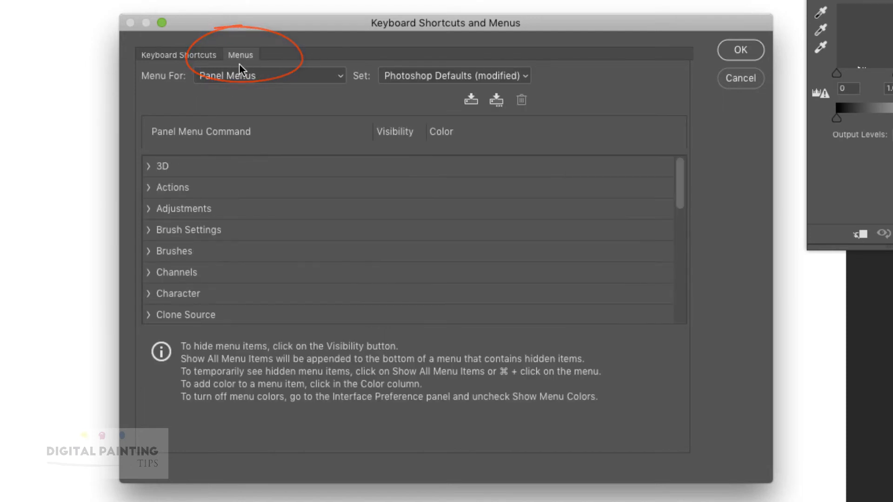
click(271, 76)
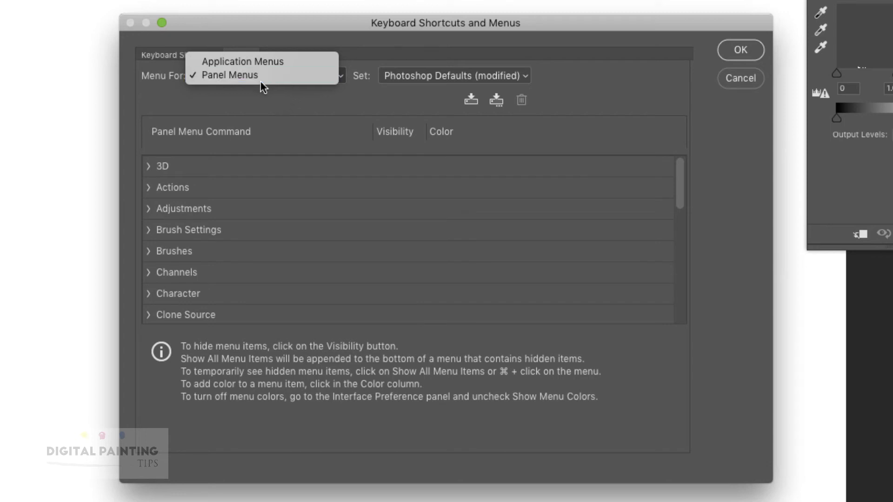
click(680, 191)
drag(677, 192, 679, 239)
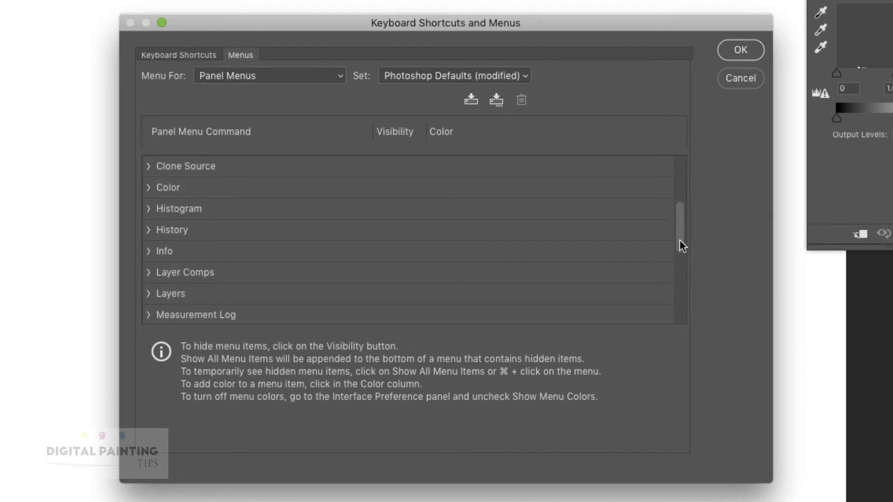
click(149, 294)
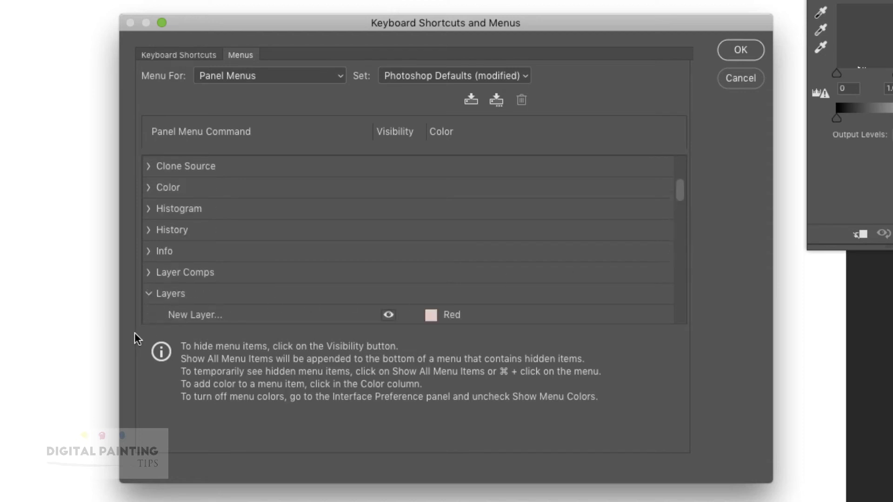
drag(681, 190, 680, 201)
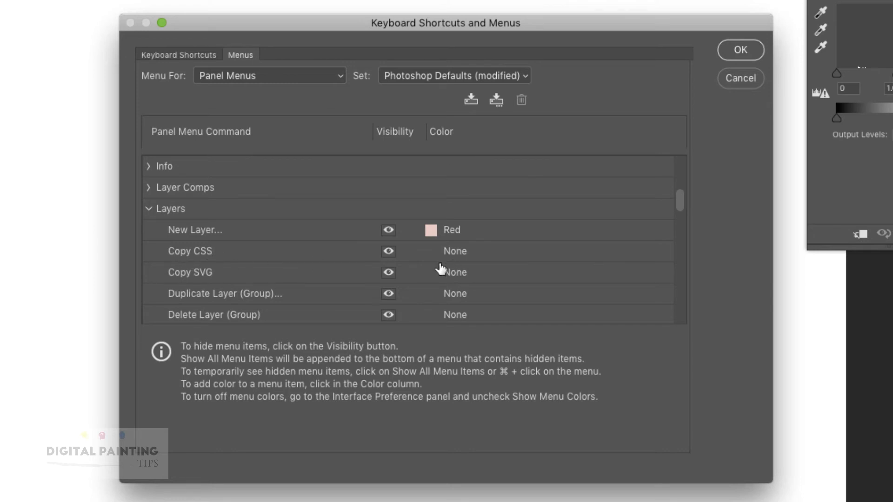
click(452, 251)
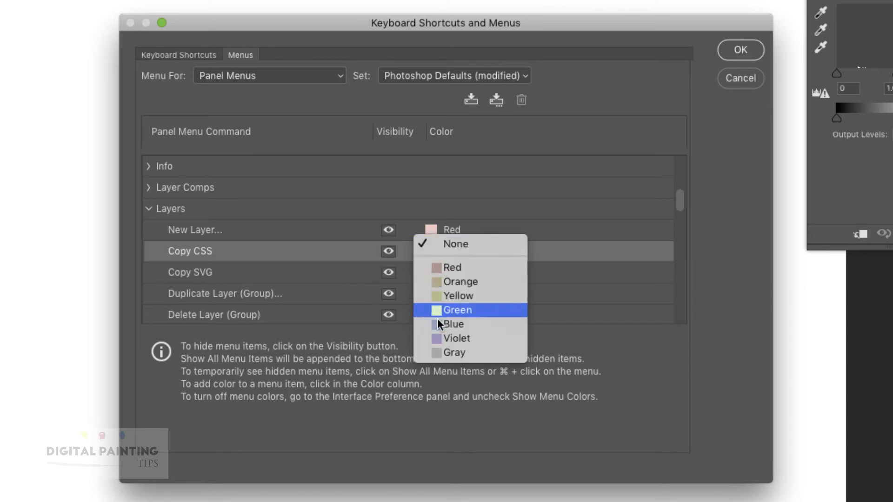
click(465, 311)
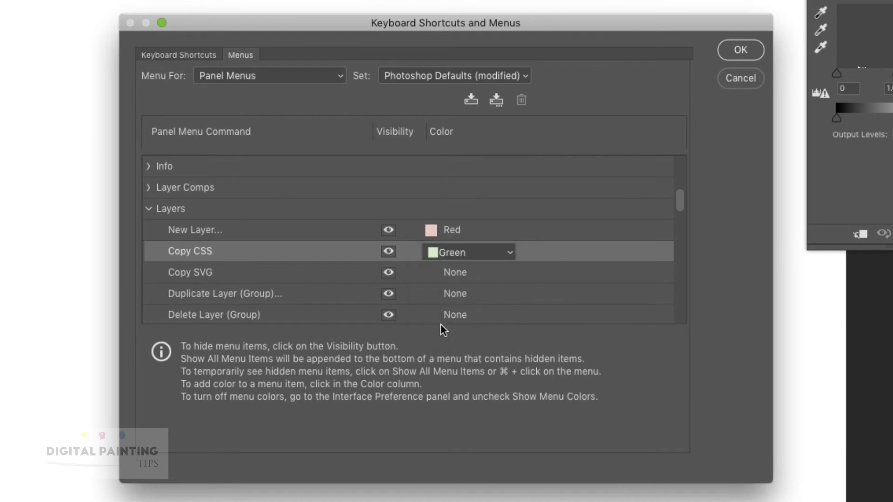
click(741, 50)
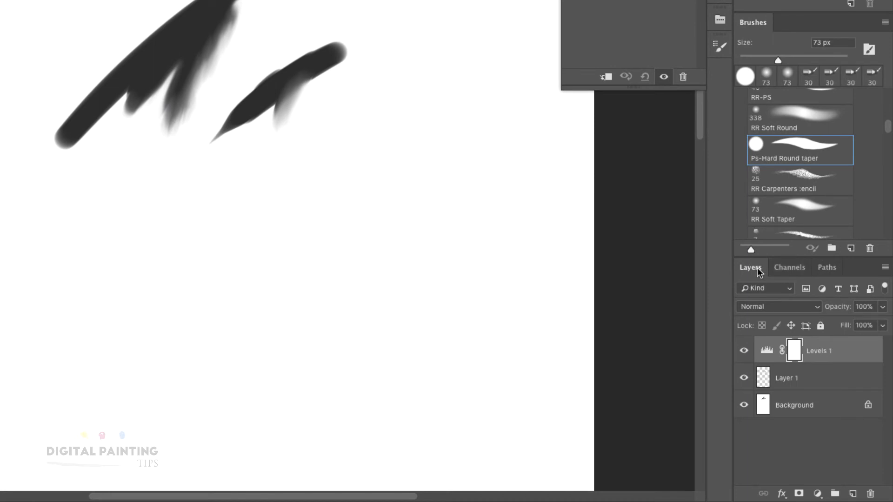
click(884, 270)
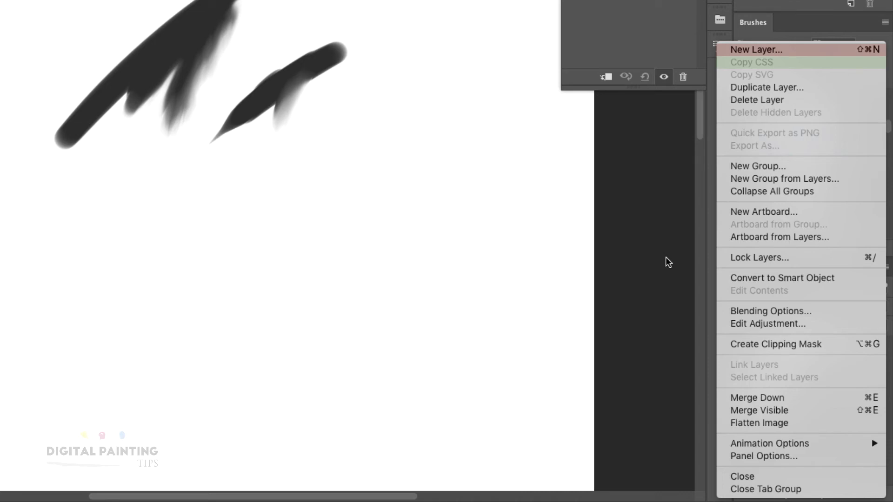
click(646, 255)
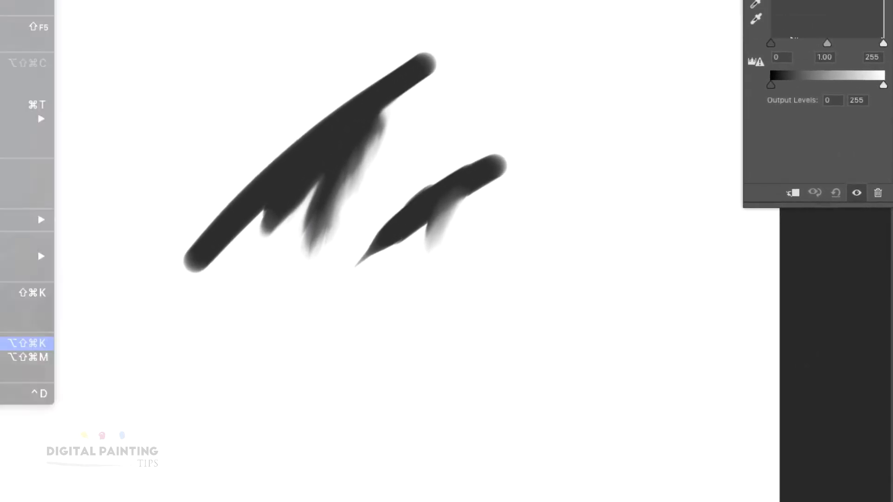
Reopen Keyboard Shortcuts and Menus and start a new set based on the current shortcuts.
click(19, 343)
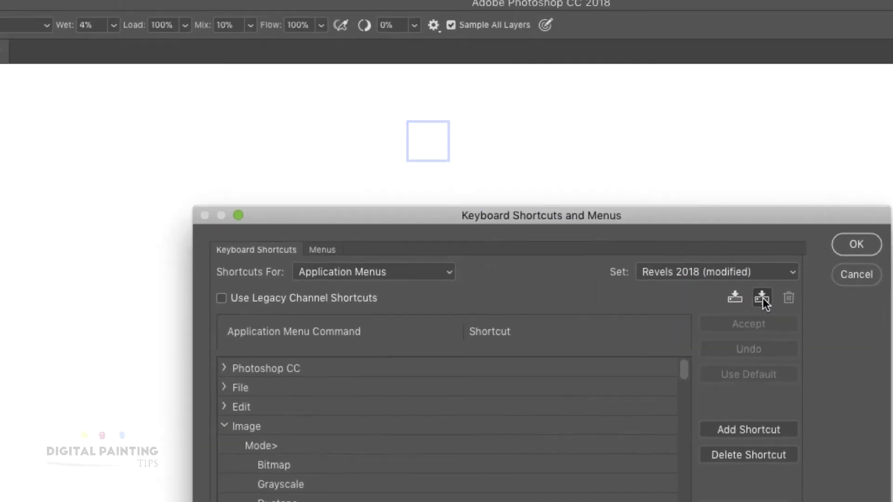
click(431, 141)
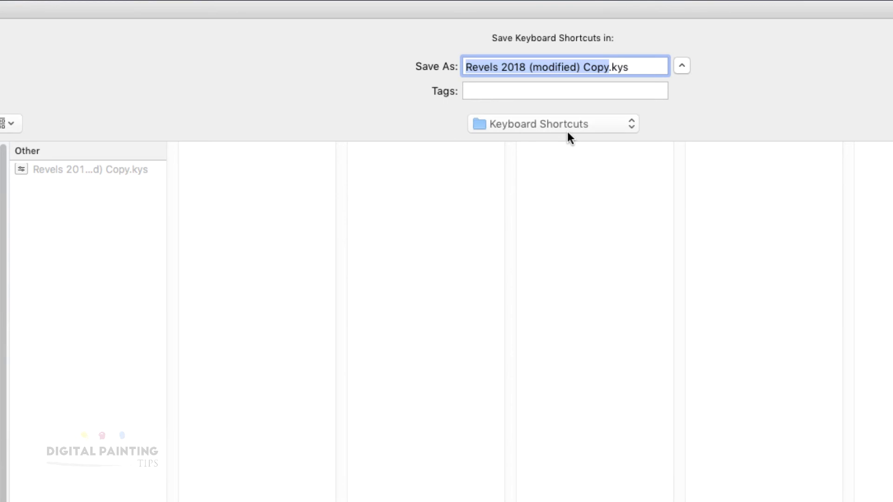
Save the new shortcut set under the name 'Demo test'.
text(Demo )
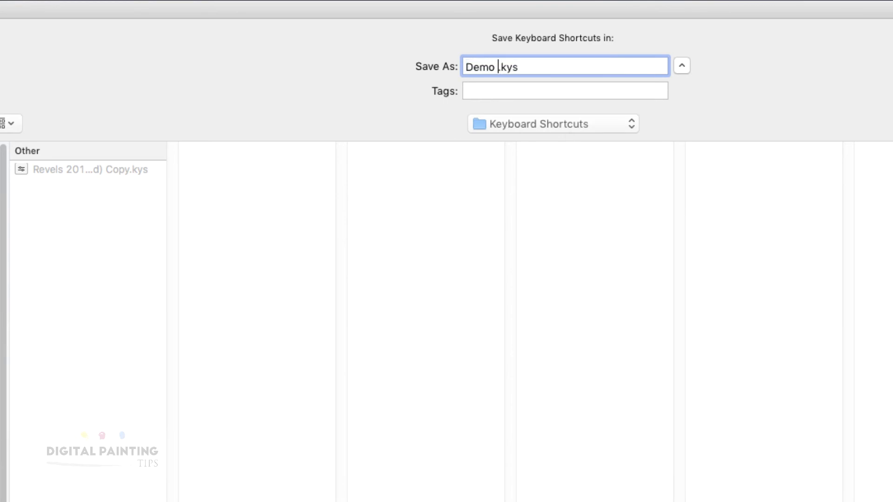
text(test)
key(Return)
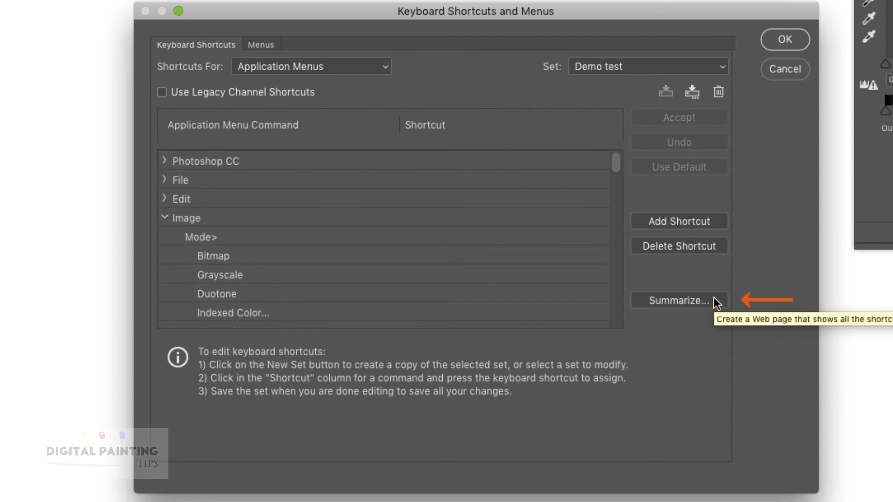
Export the shortcut summary as Demo test.htm in DPT_Drawing_Warm Ups and confirm the dialog with OK.
click(681, 321)
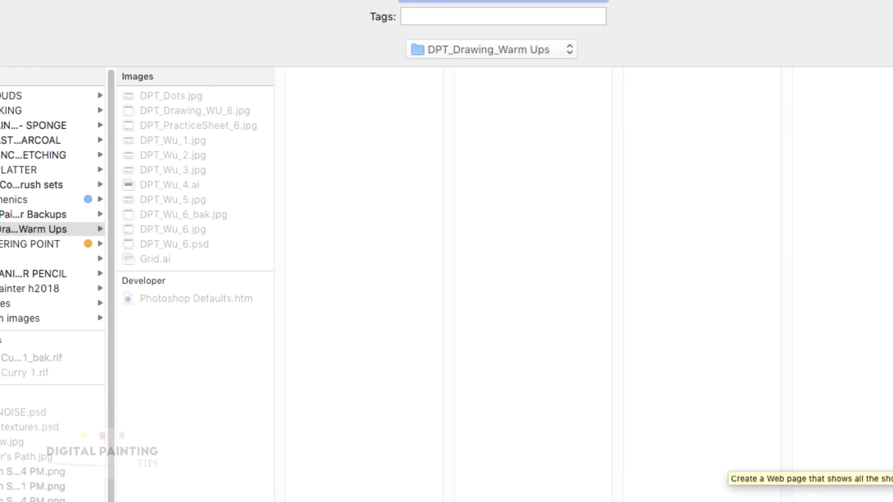
key(Return)
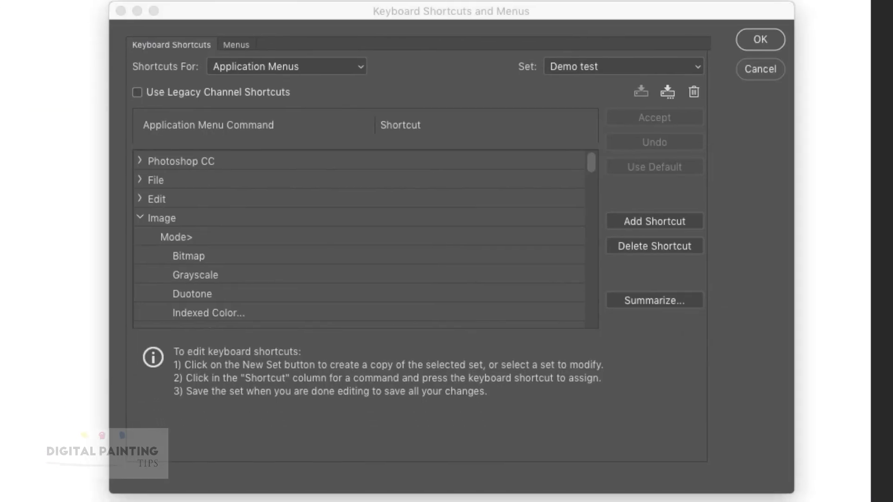
click(760, 40)
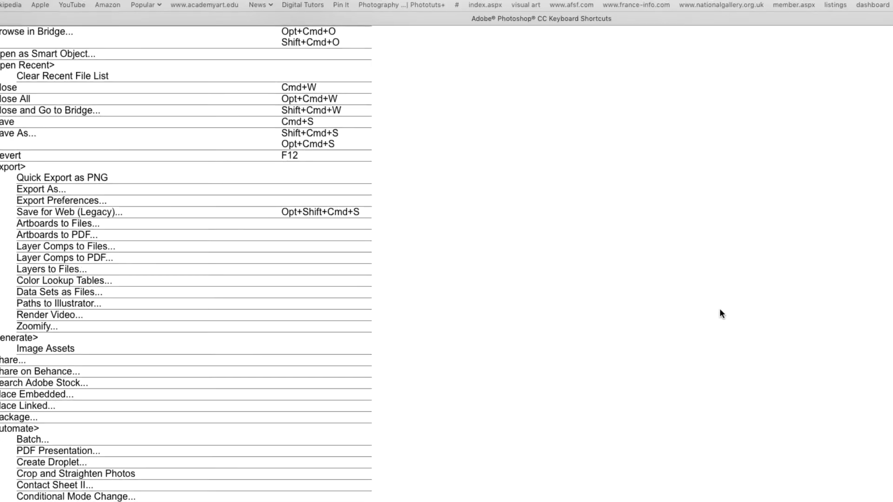
scroll(720, 318, up, 10)
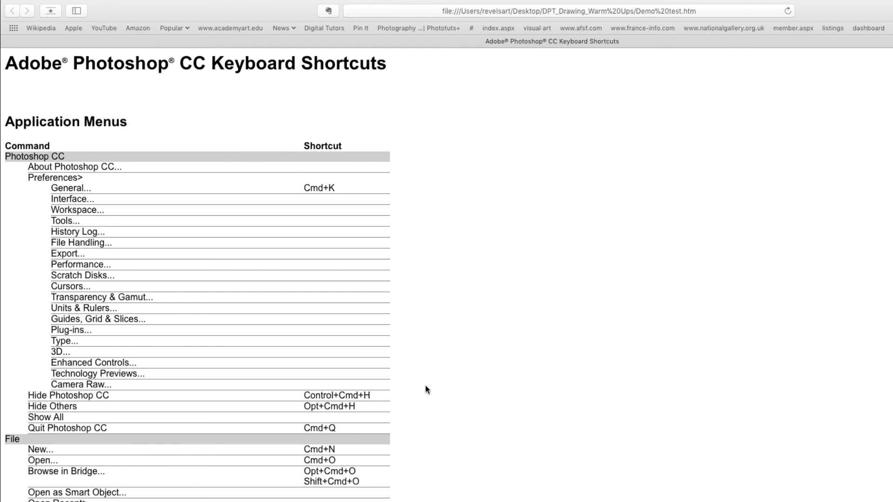
scroll(426, 387, down, 10)
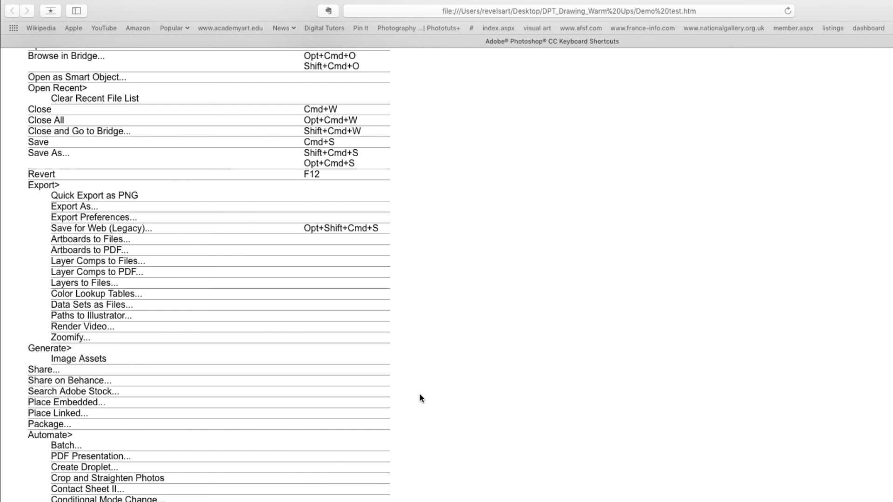
scroll(419, 398, down, 15)
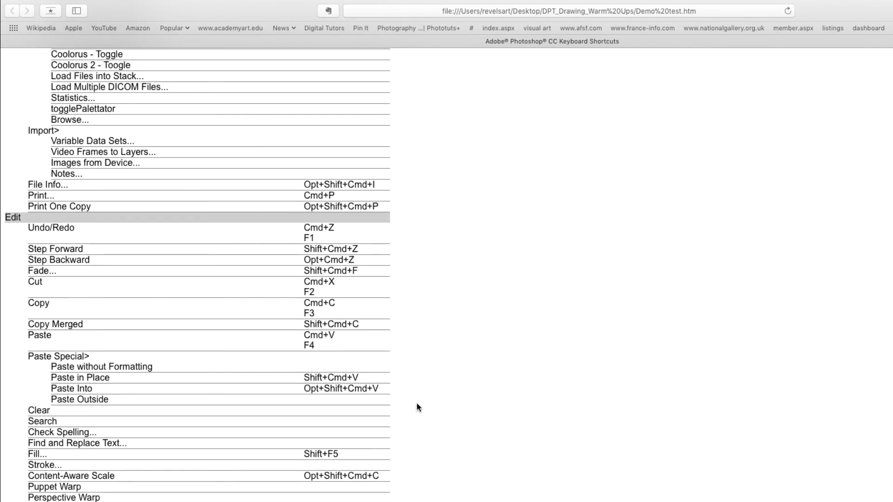
scroll(417, 403, down, 13)
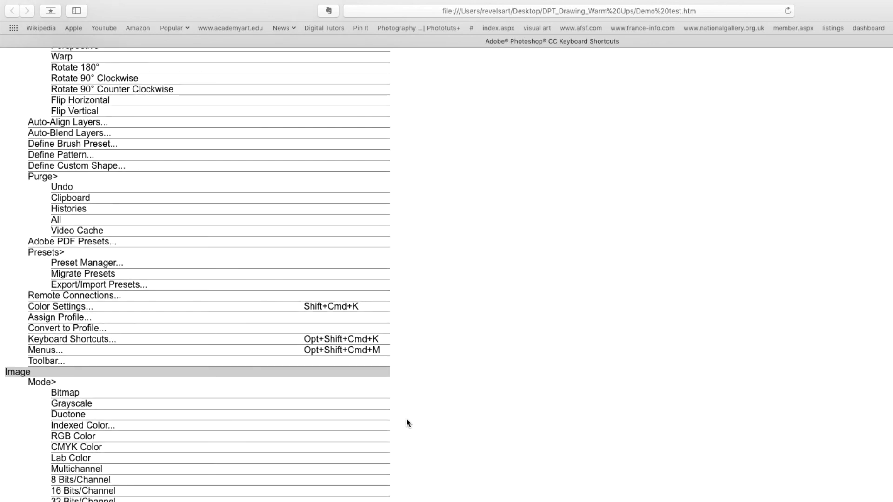
scroll(406, 423, down, 3)
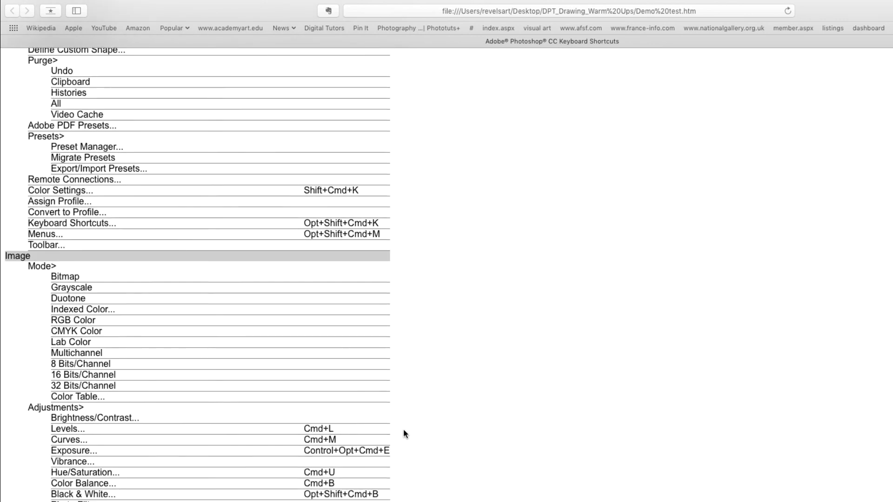
scroll(404, 431, down, 8)
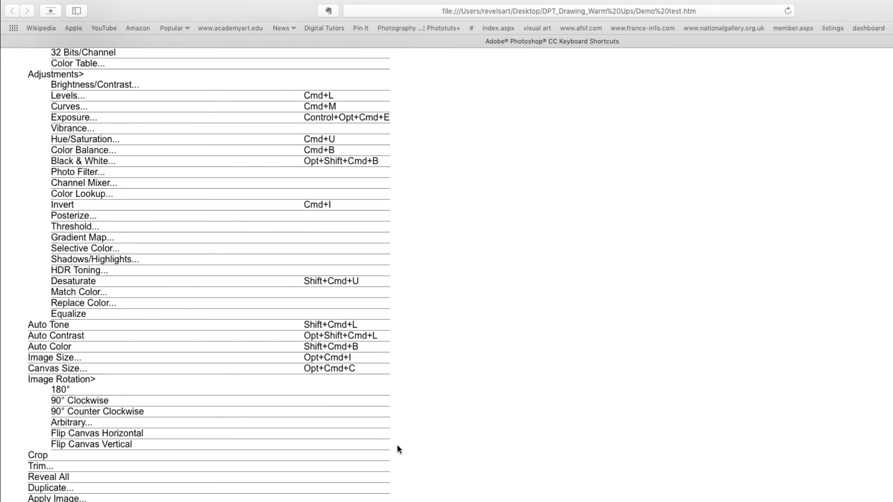
scroll(397, 449, down, 20)
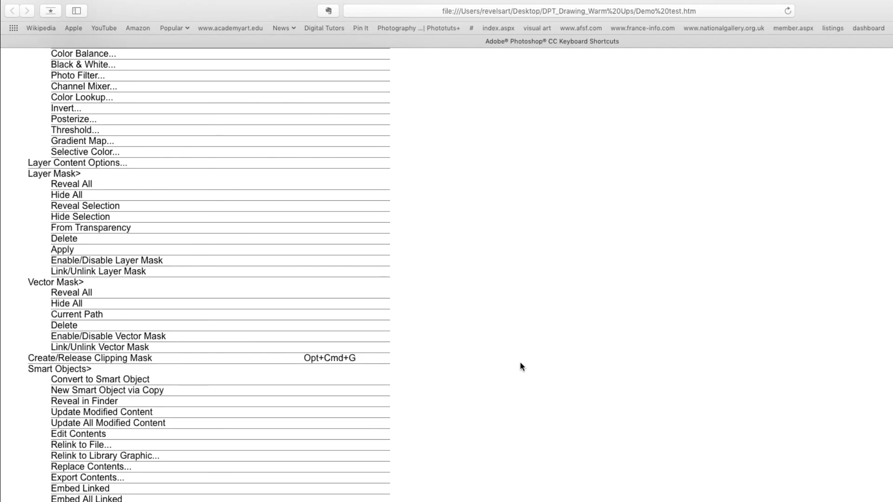